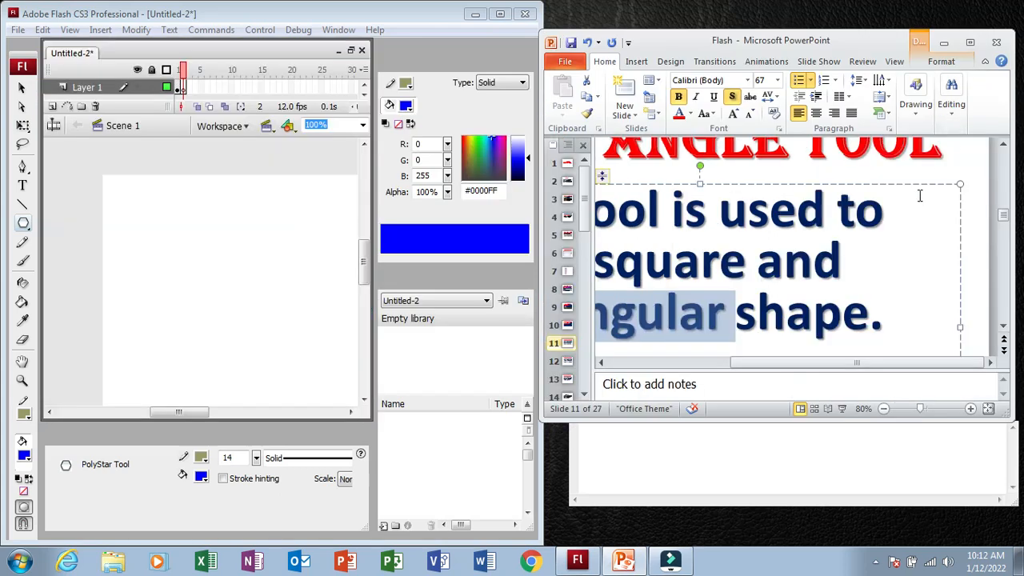
Switch to Flash and draw a rectangle about 214 by 167 px near the middle of the stage with the Rectangle tool.
{"action": "left_click", "coordinate": [843, 426]}
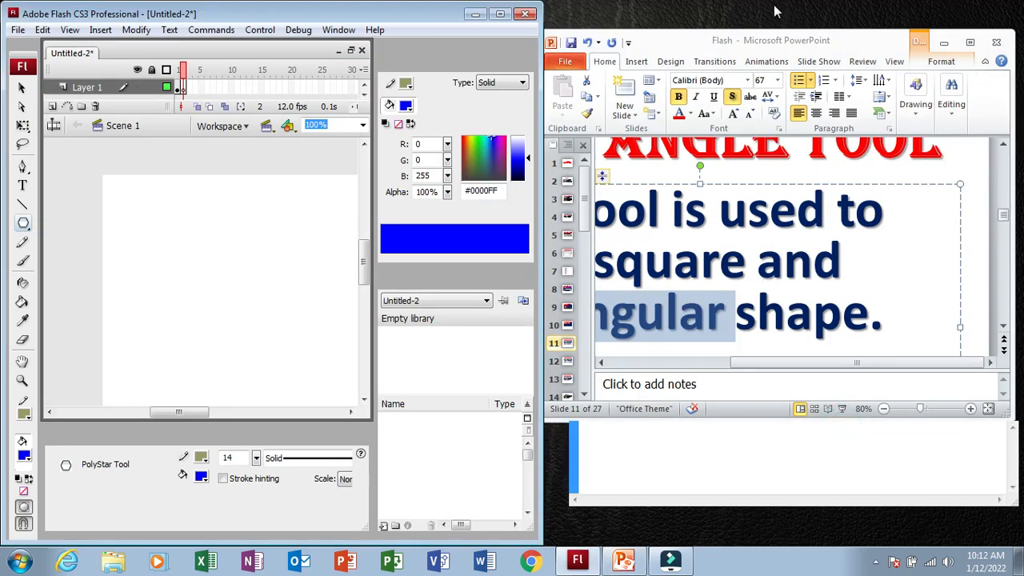
{"action": "double_click", "coordinate": [780, 32]}
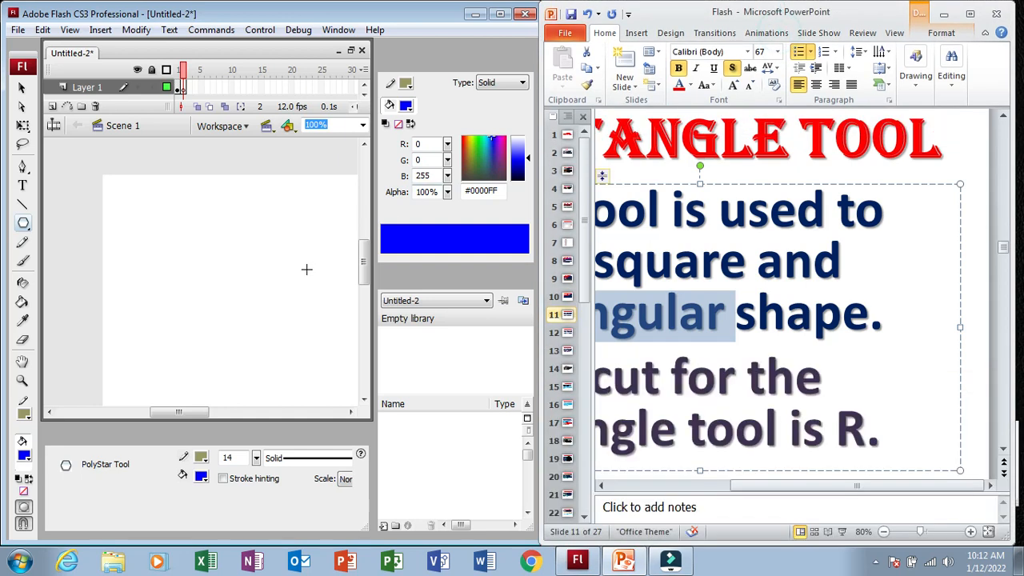
{"action": "left_click", "coordinate": [250, 242]}
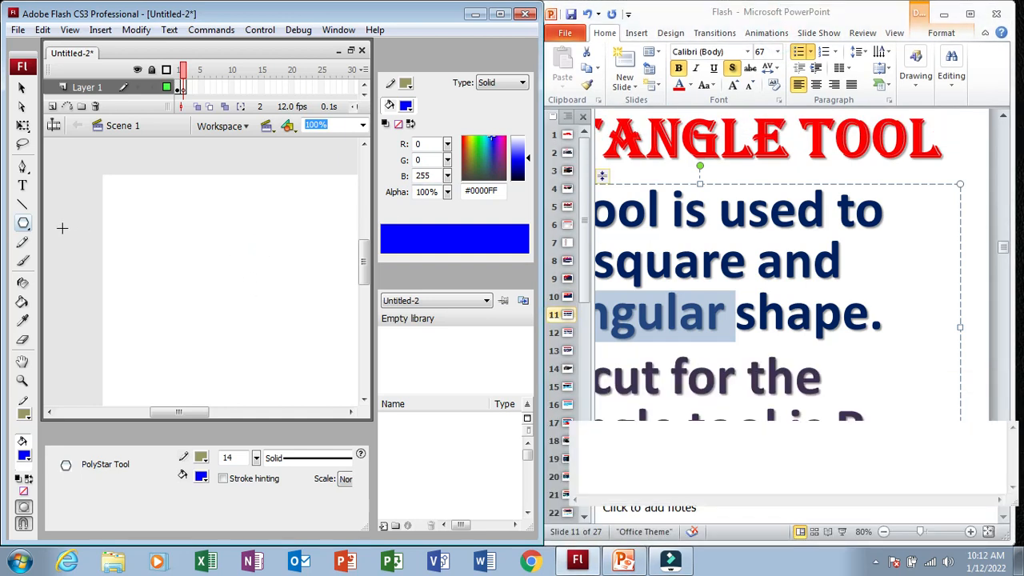
{"action": "left_click", "coordinate": [21, 227]}
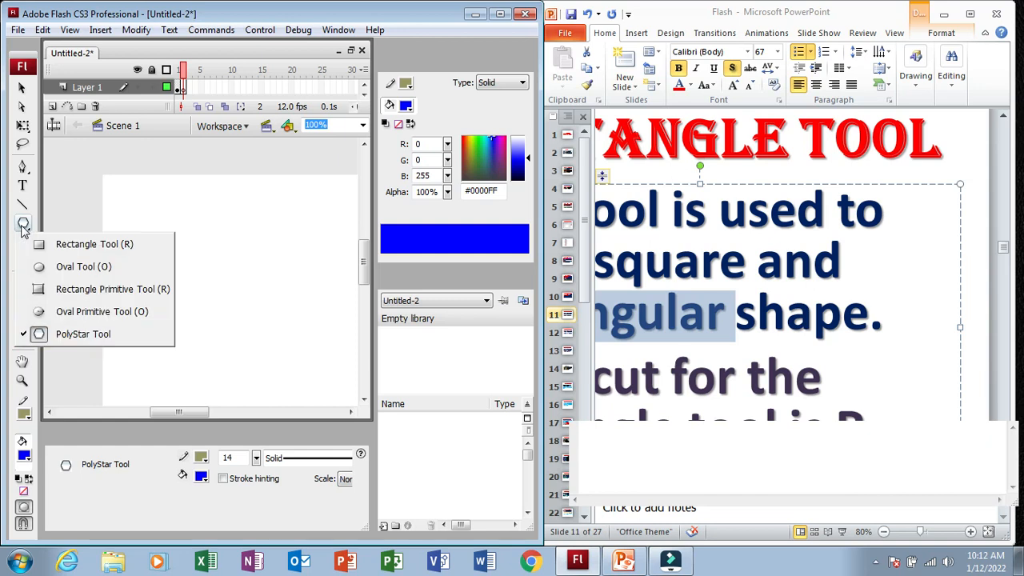
{"action": "left_click", "coordinate": [58, 245]}
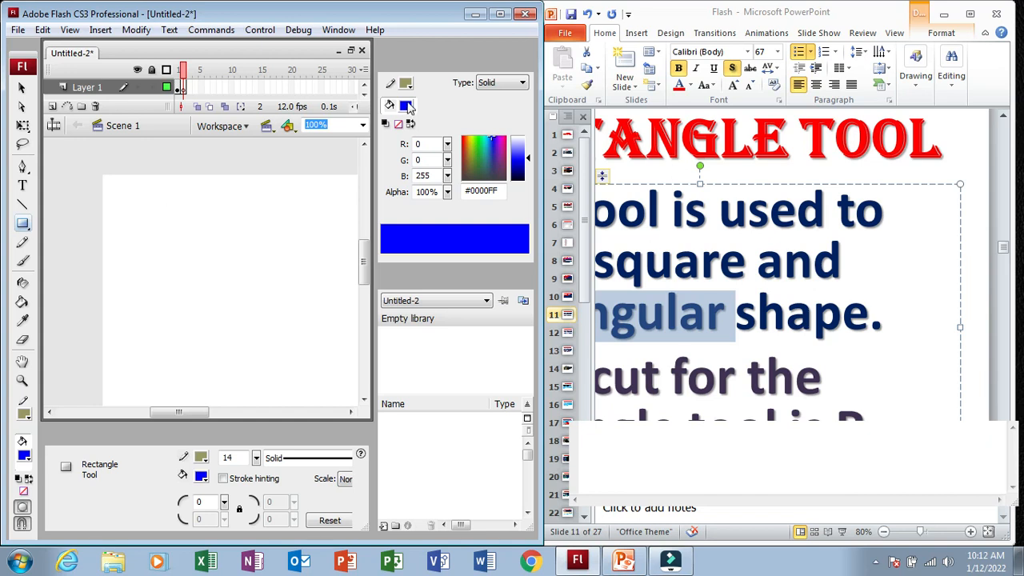
{"action": "left_click", "coordinate": [500, 14]}
{"action": "mouse_move", "coordinate": [267, 210]}
{"action": "left_mouse_down"}
{"action": "mouse_move", "coordinate": [377, 315]}
{"action": "mouse_move", "coordinate": [427, 335]}
{"action": "left_mouse_up"}
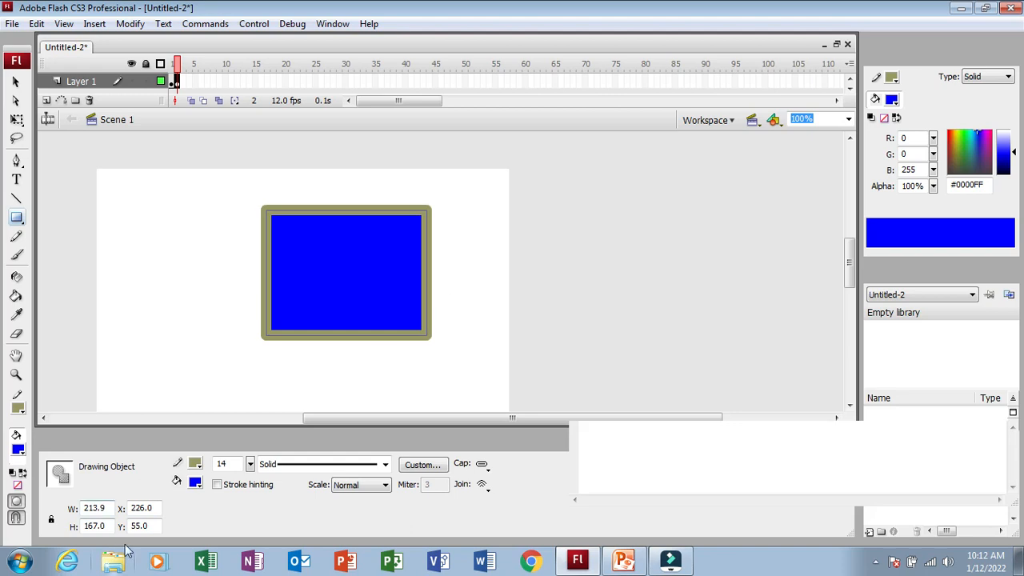
Change the rectangle's stroke colour to red and its fill colour to magenta (#FF00FF).
{"action": "left_click", "coordinate": [200, 467]}
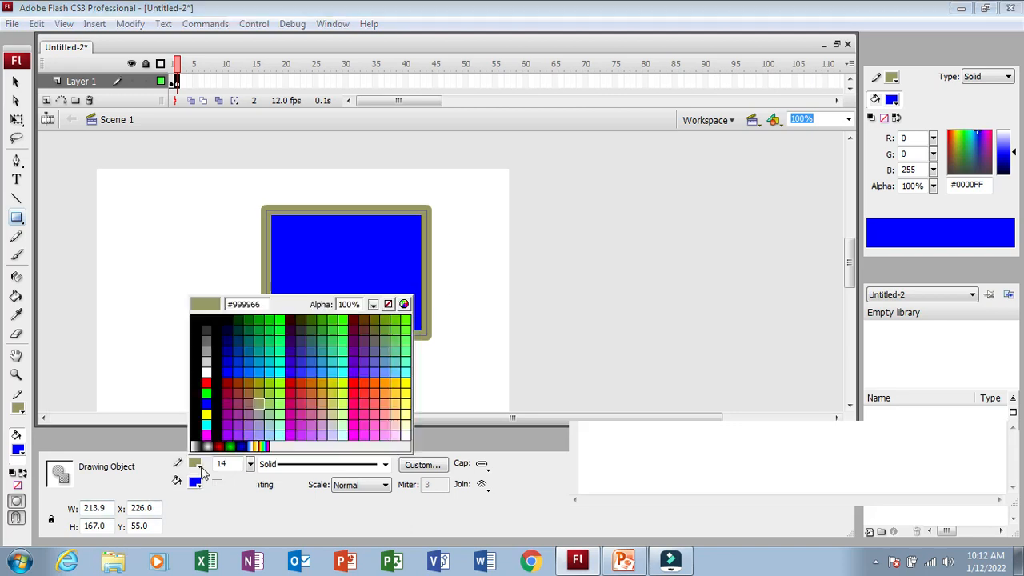
{"action": "left_click", "coordinate": [207, 383]}
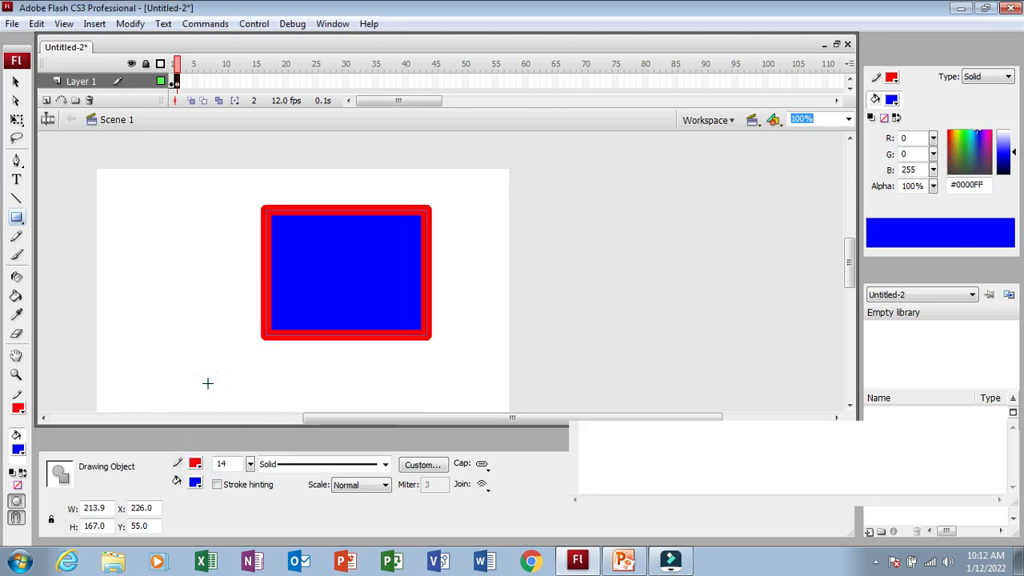
{"action": "left_click", "coordinate": [195, 483]}
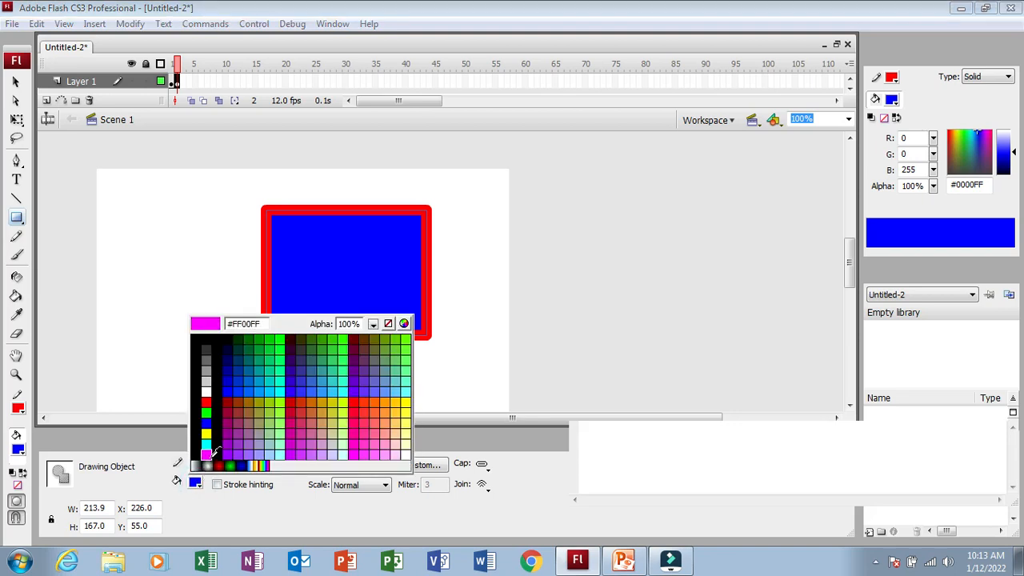
{"action": "left_click", "coordinate": [206, 454]}
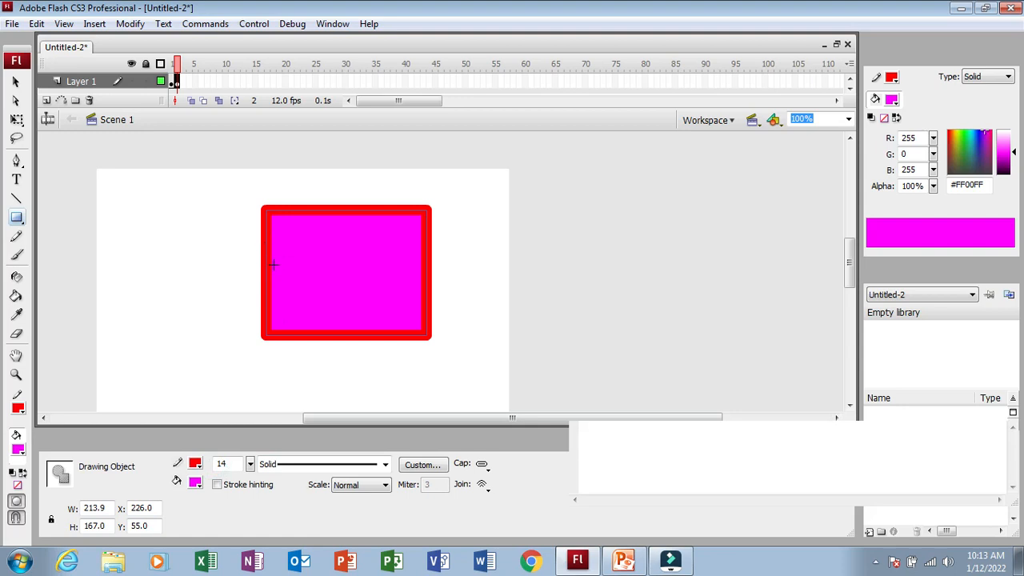
Set the rectangle's stroke height to 17, try the dotted and dashed line styles, and apply the hatched style.
{"action": "mouse_move", "coordinate": [249, 464]}
{"action": "left_mouse_down"}
{"action": "mouse_move", "coordinate": [250, 485]}
{"action": "mouse_move", "coordinate": [252, 425]}
{"action": "mouse_move", "coordinate": [251, 462]}
{"action": "mouse_move", "coordinate": [312, 463]}
{"action": "left_mouse_up"}
{"action": "left_click", "coordinate": [315, 464]}
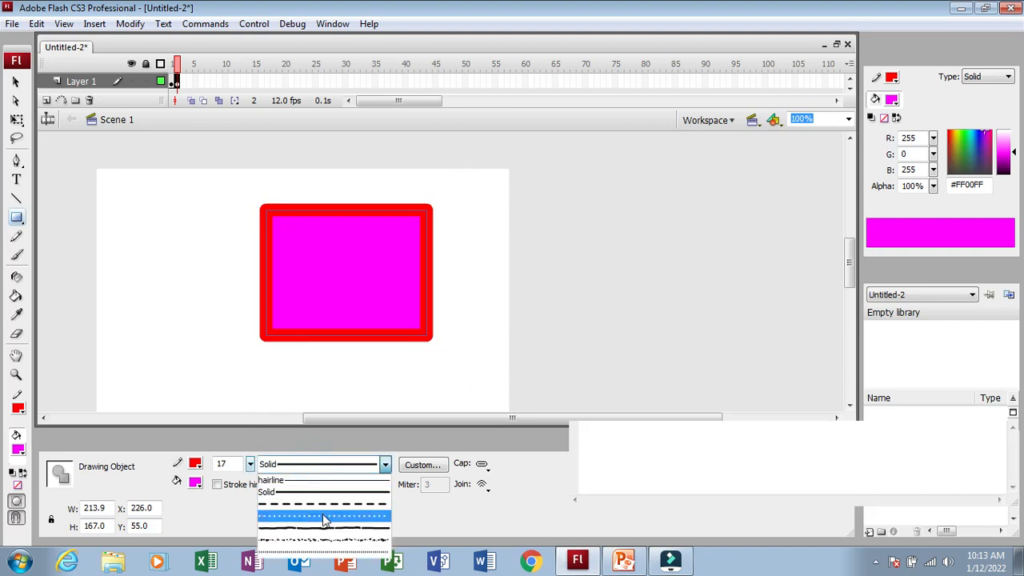
{"action": "left_click", "coordinate": [324, 519]}
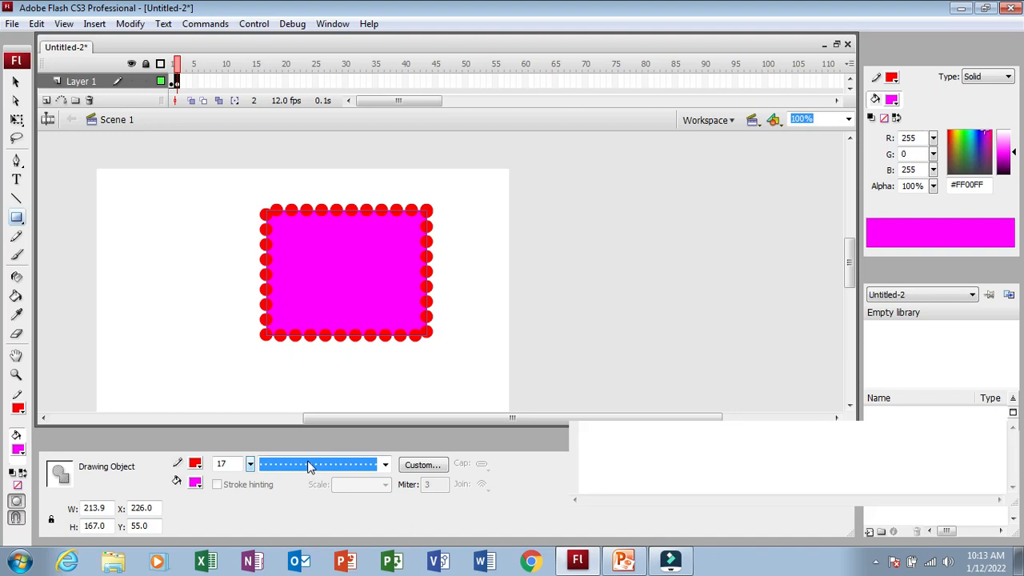
{"action": "left_click", "coordinate": [308, 464]}
{"action": "left_click", "coordinate": [313, 505]}
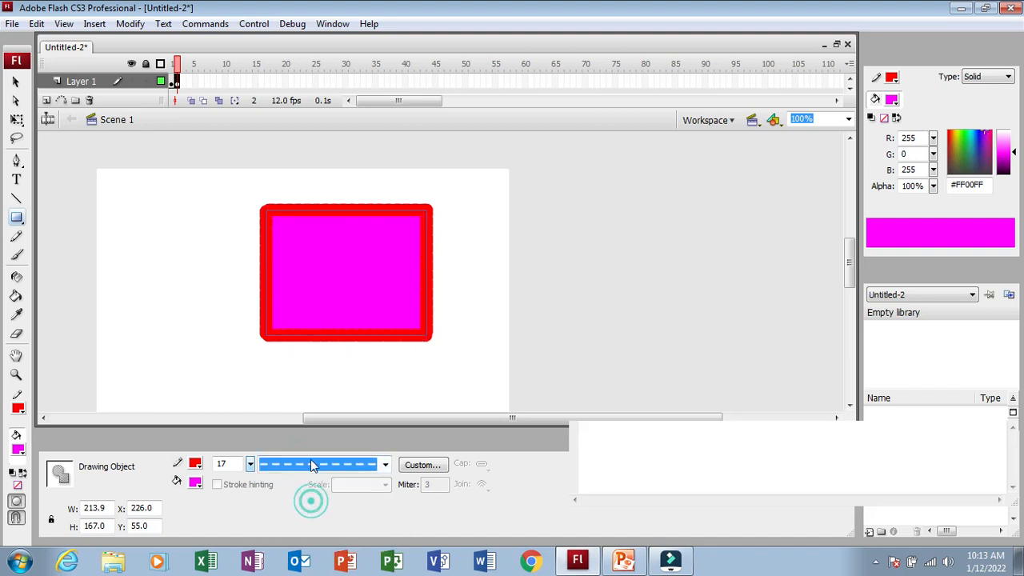
{"action": "left_click", "coordinate": [312, 464]}
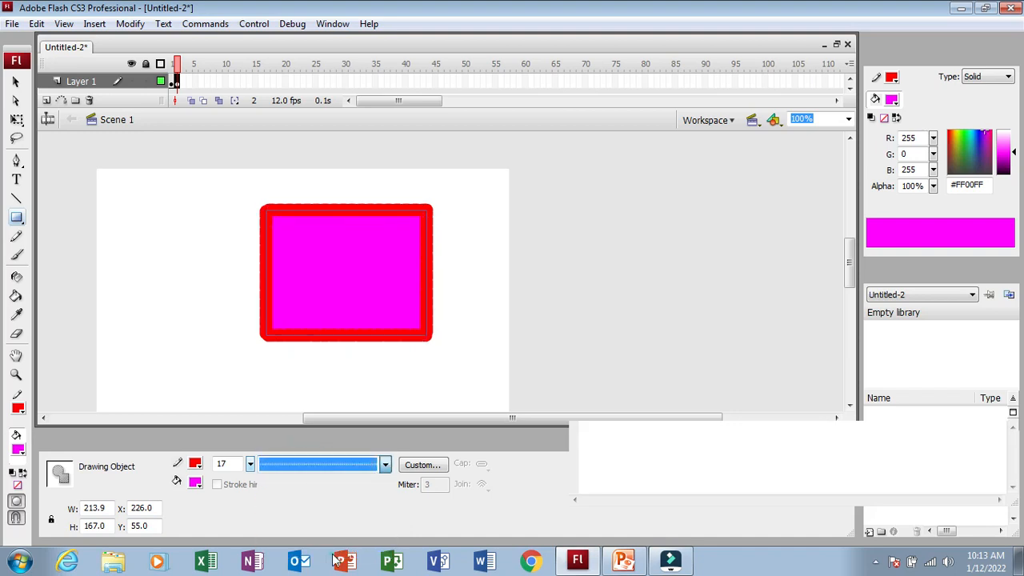
{"action": "left_click", "coordinate": [336, 552]}
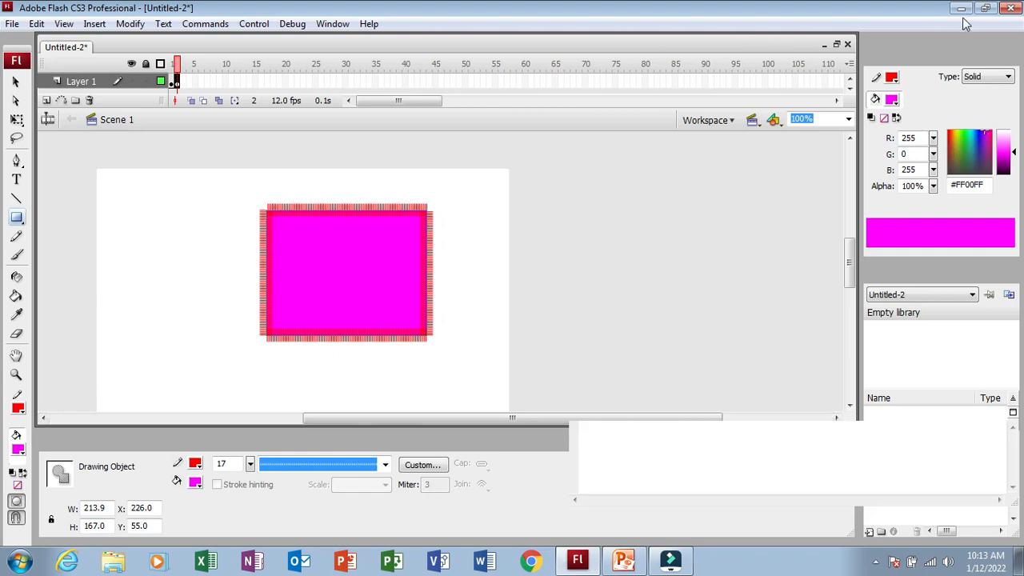
Switch to PowerPoint and display slide 12 about the PolyStar tool at 78% zoom.
{"action": "left_click", "coordinate": [984, 8]}
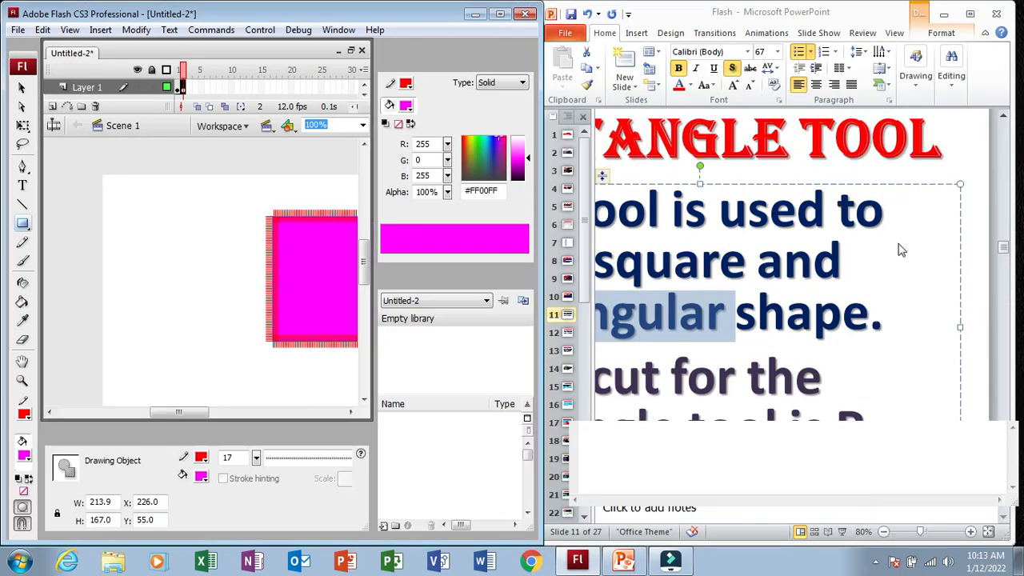
{"action": "left_click", "coordinate": [884, 532]}
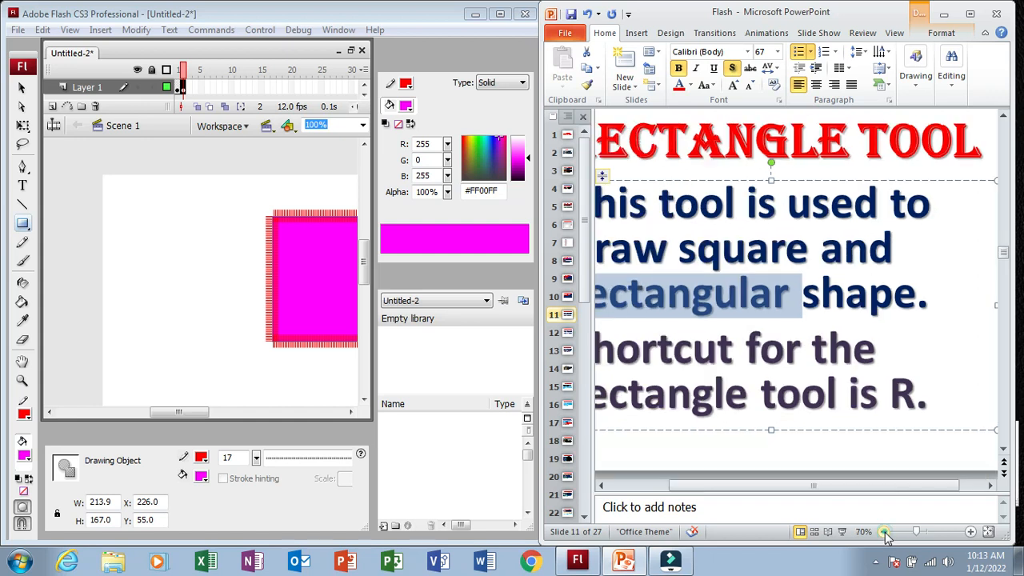
{"action": "left_click", "coordinate": [884, 532]}
{"action": "left_click", "coordinate": [884, 532]}
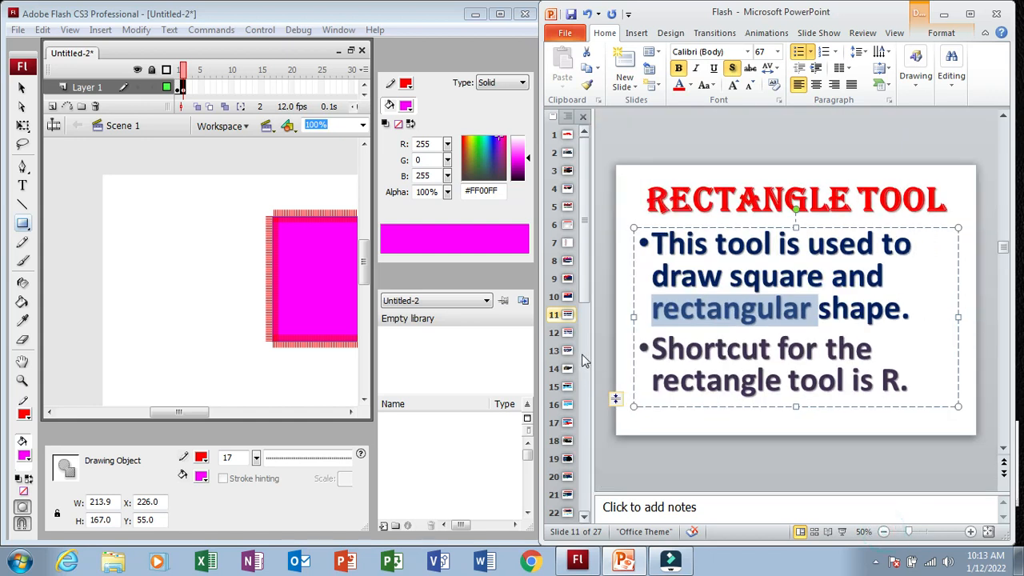
{"action": "left_click", "coordinate": [565, 332]}
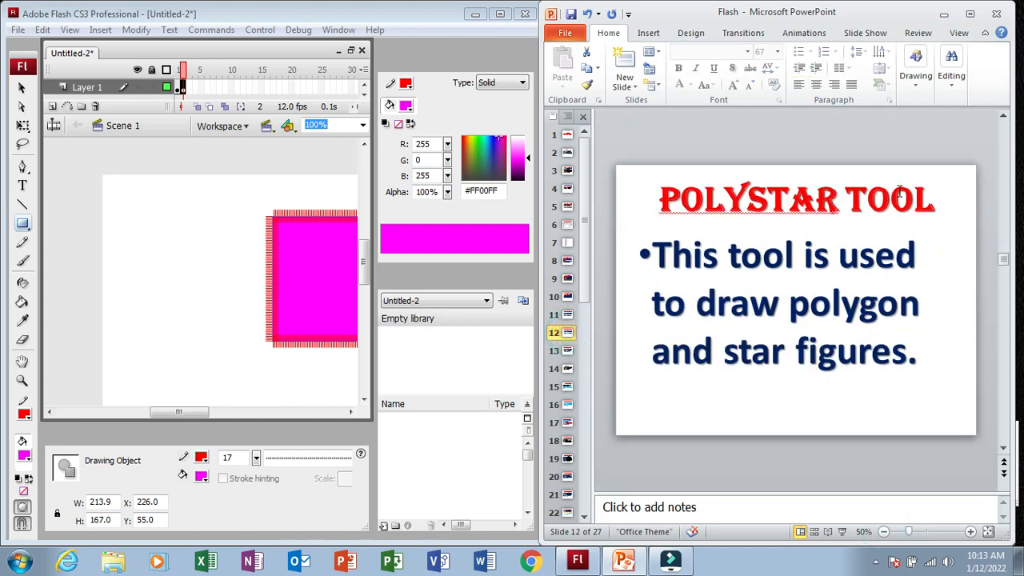
{"action": "left_click", "coordinate": [969, 13]}
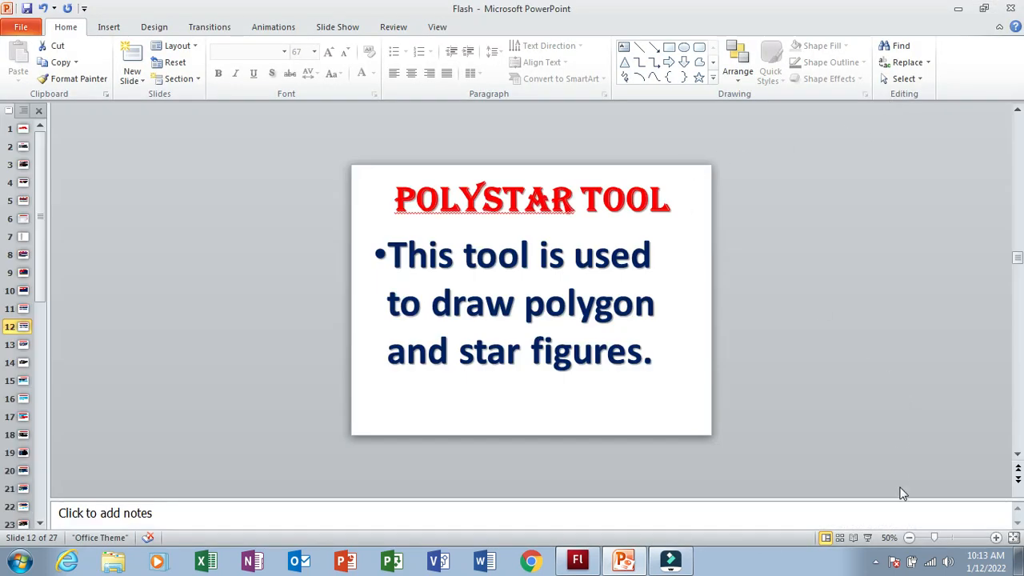
{"action": "left_click", "coordinate": [943, 538]}
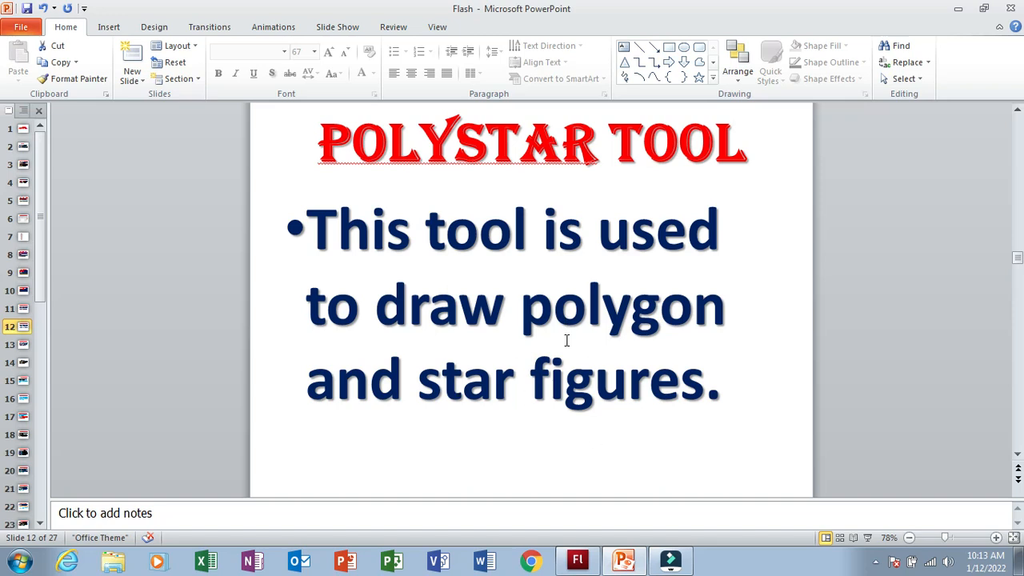
Return to Flash and delete the magenta rectangle from the stage.
{"action": "left_click", "coordinate": [958, 8]}
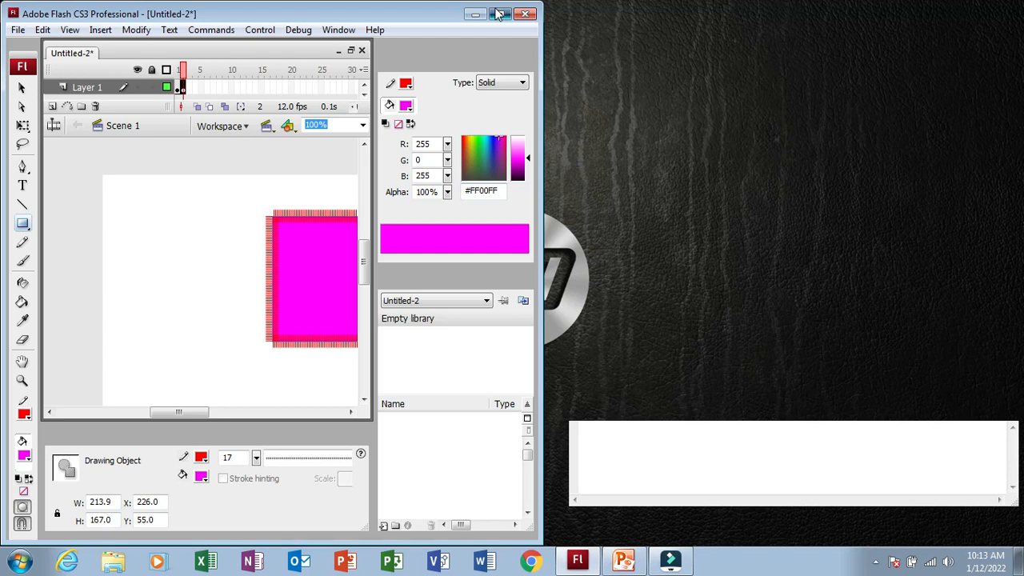
{"action": "left_click", "coordinate": [501, 15]}
{"action": "left_click", "coordinate": [388, 253]}
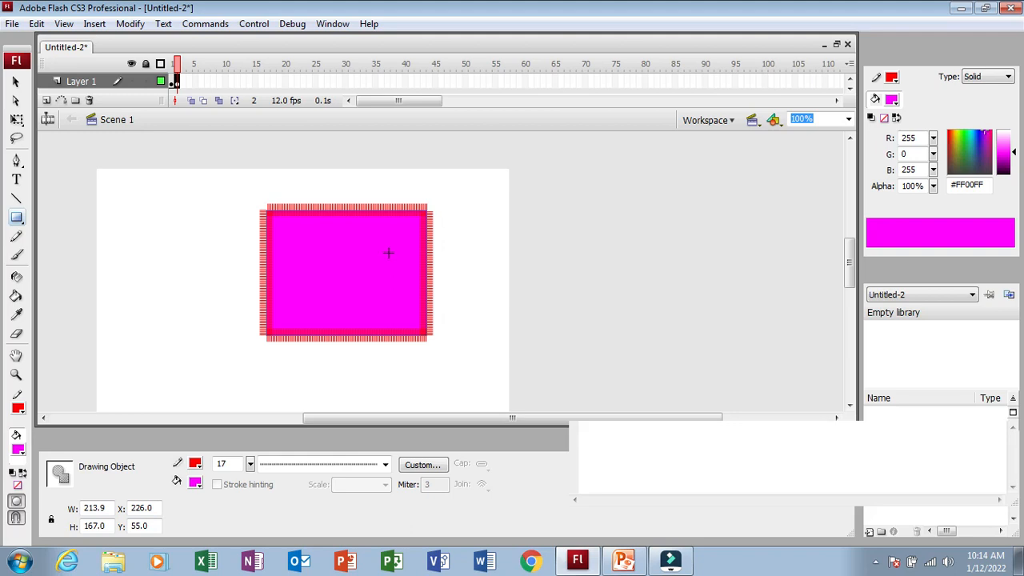
{"action": "key", "text": "Delete"}
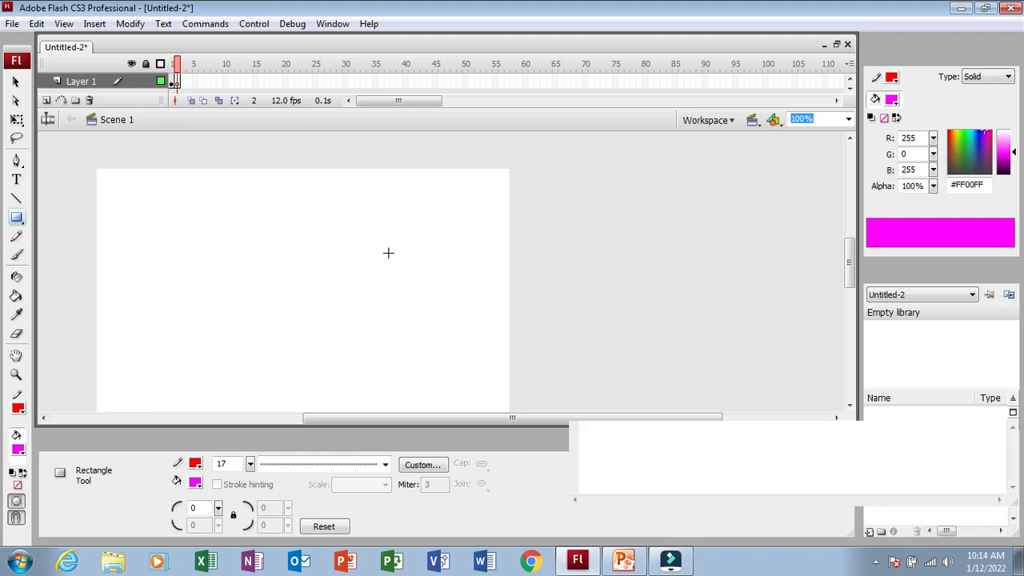
Draw a five-pointed star about 183 by 176 px in the upper part of the stage with the PolyStar tool.
{"action": "left_click", "coordinate": [20, 224]}
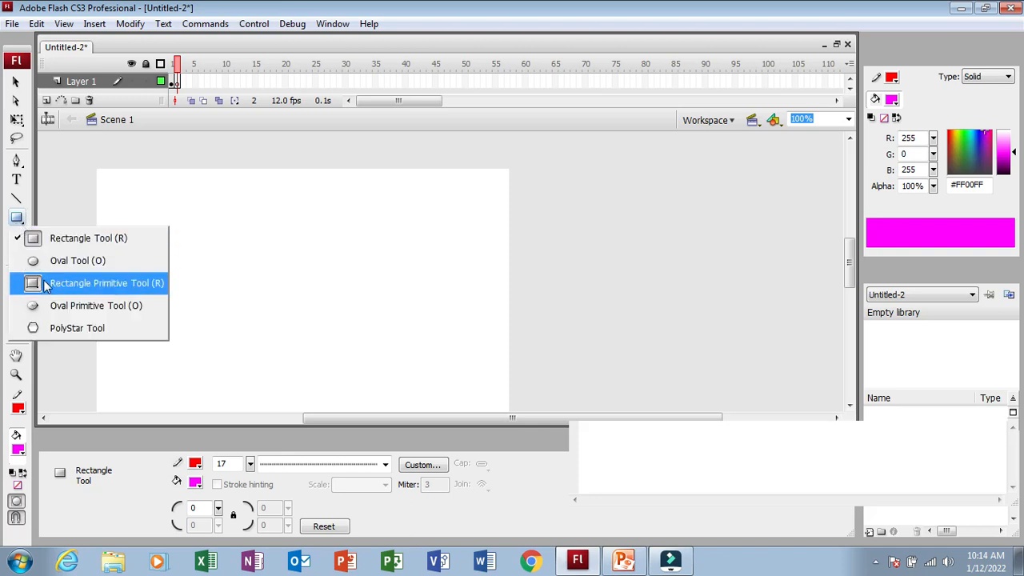
{"action": "left_click", "coordinate": [80, 328]}
{"action": "left_click_drag", "start_coordinate": [277, 237], "coordinate": [320, 288]}
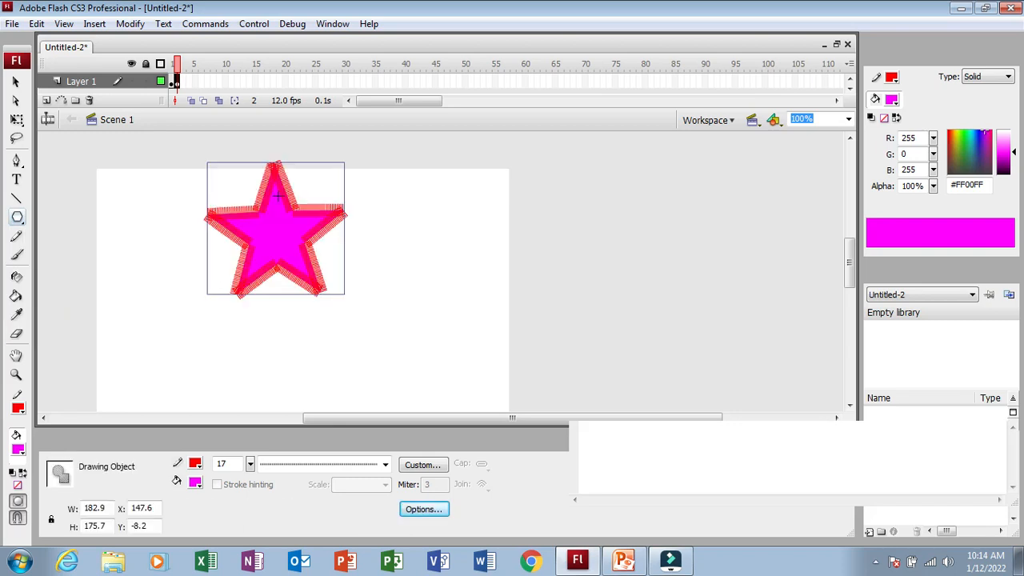
Change the star's stroke style to Solid and its stroke height to 9.
{"action": "left_click", "coordinate": [345, 464]}
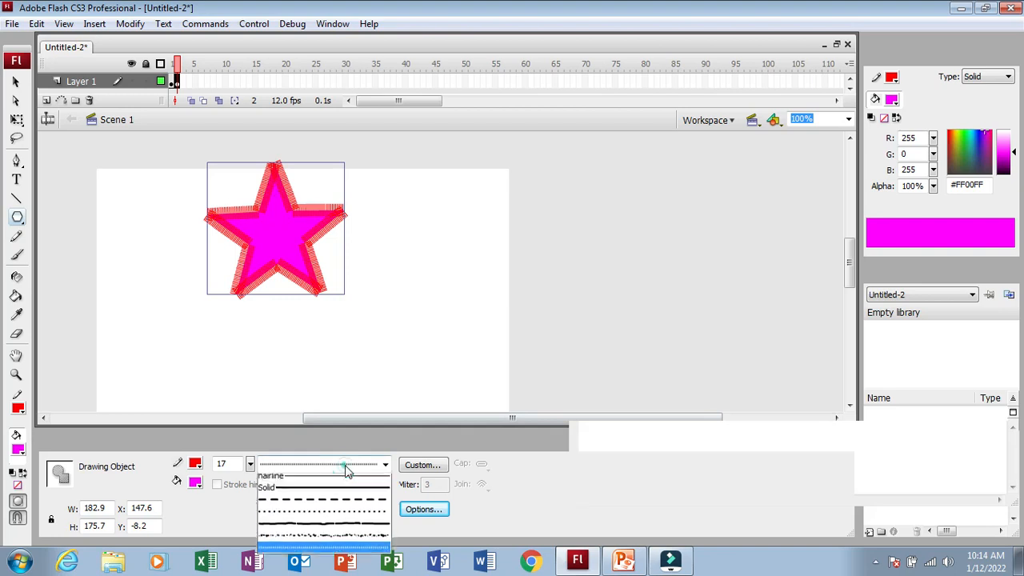
{"action": "left_click", "coordinate": [340, 490]}
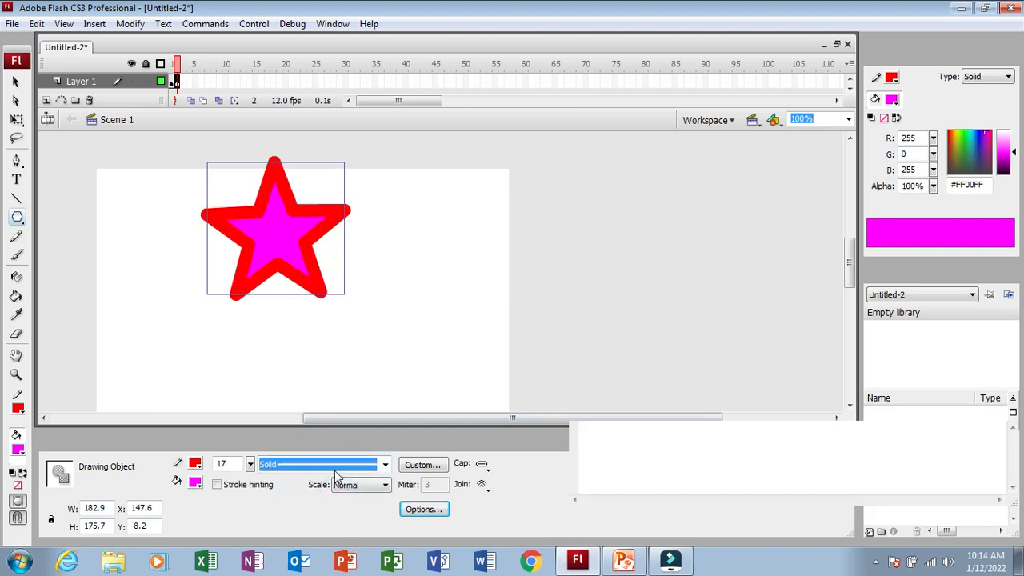
{"action": "left_click_drag", "start_coordinate": [249, 466], "coordinate": [249, 469]}
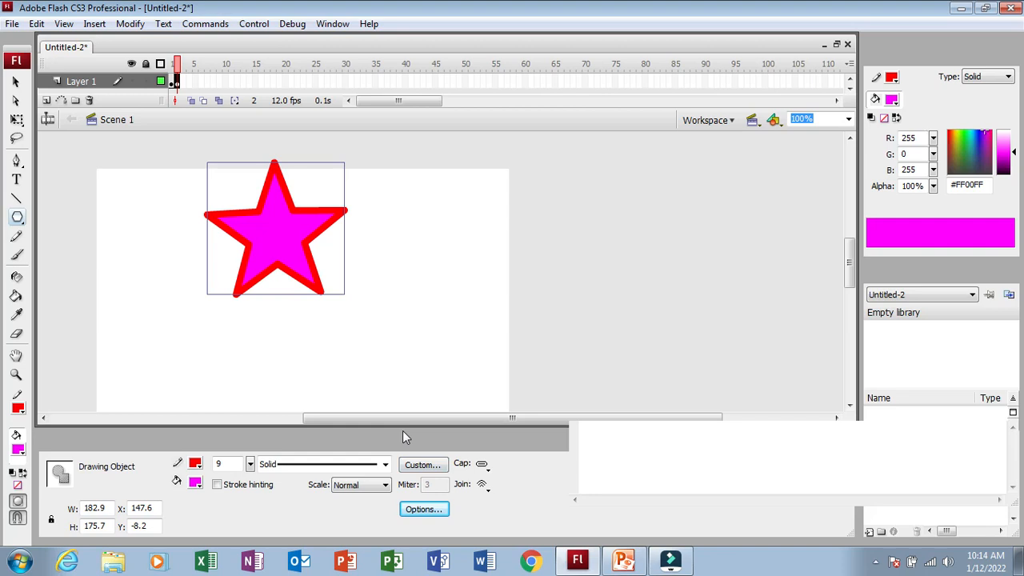
Set the PolyStar style to polygon and draw a five-sided polygon about 158 by 164 px beside the star.
{"action": "left_click", "coordinate": [432, 514]}
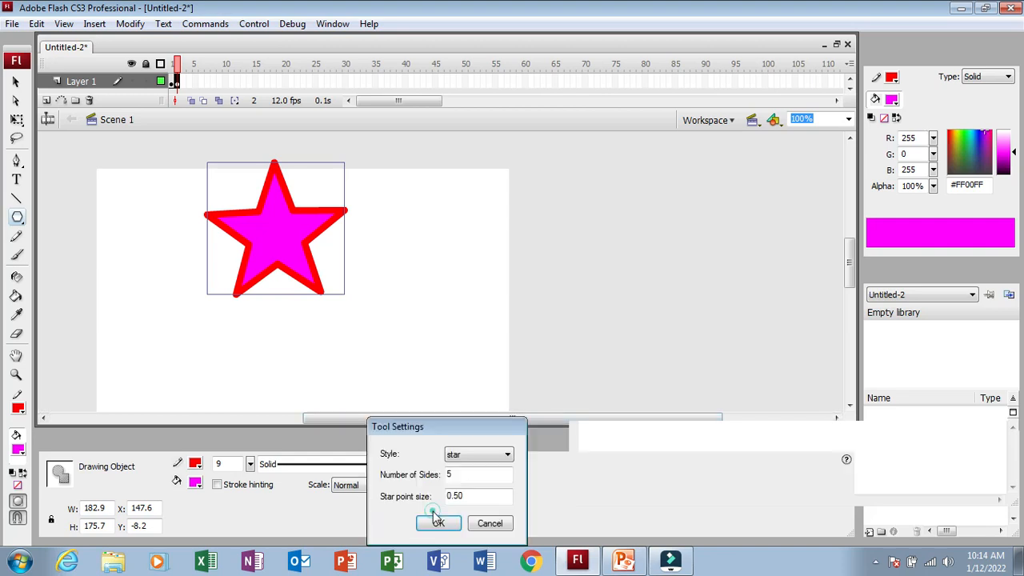
{"action": "left_click", "coordinate": [480, 453]}
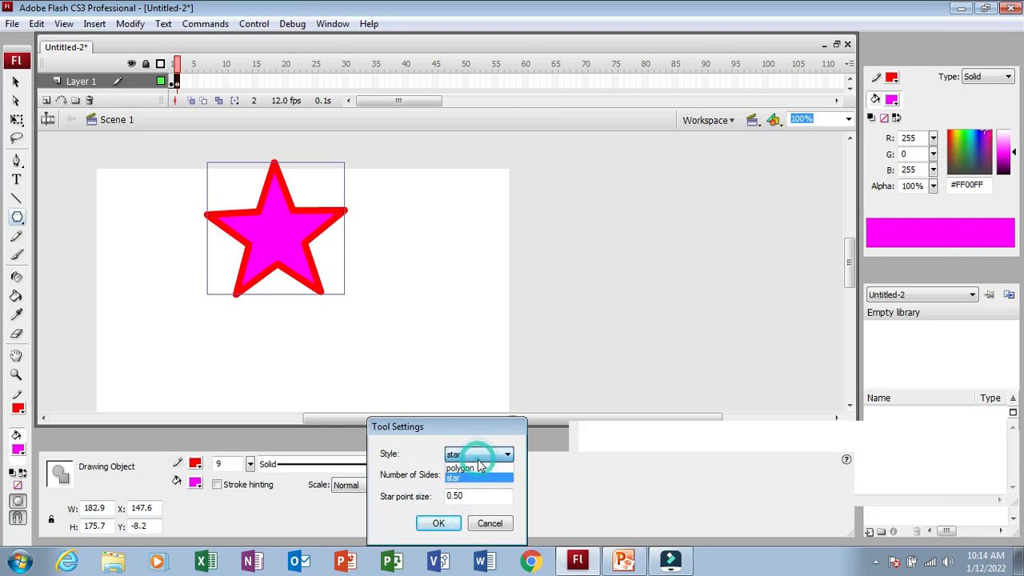
{"action": "left_click", "coordinate": [478, 468]}
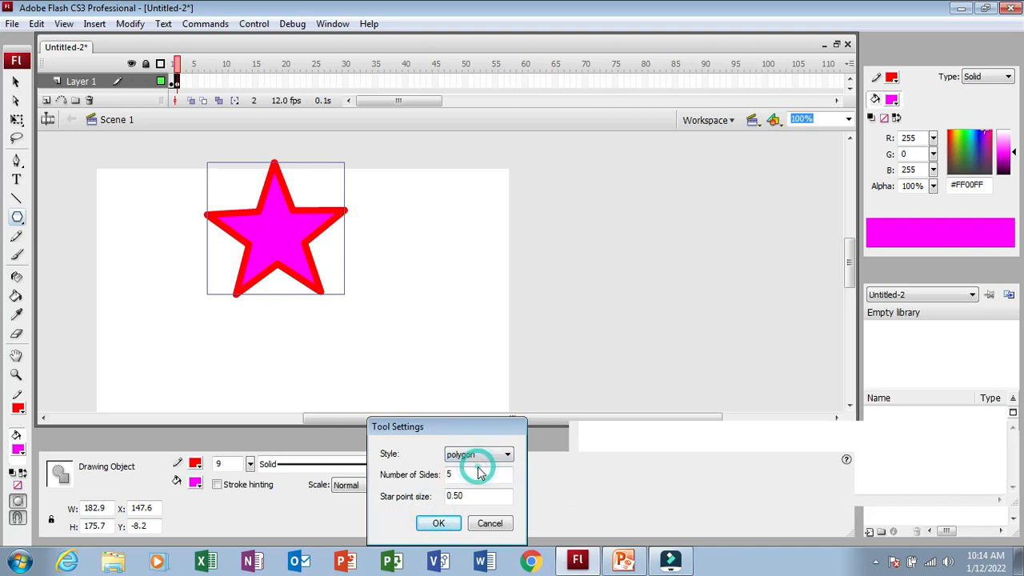
{"action": "left_click", "coordinate": [440, 524]}
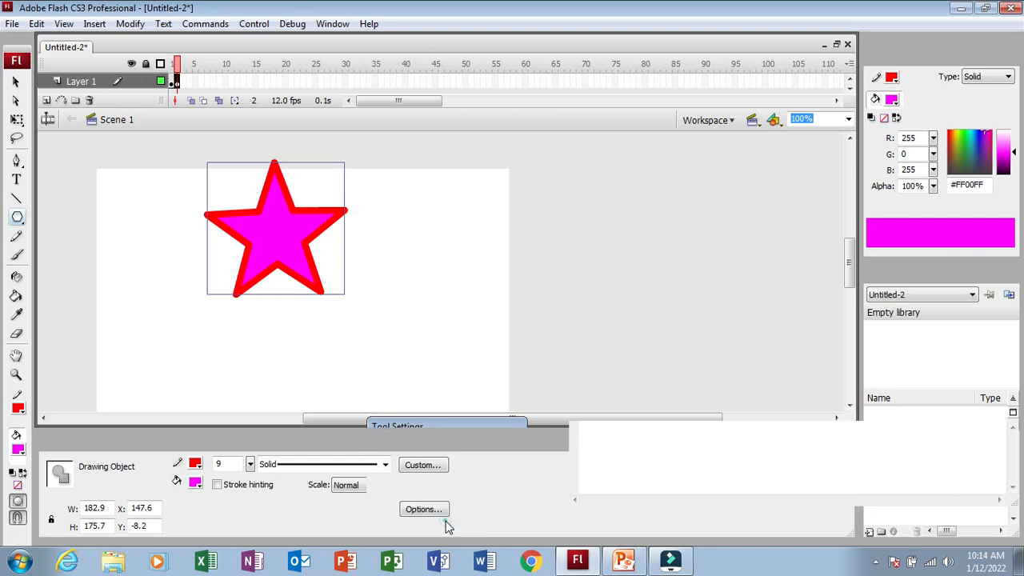
{"action": "left_click_drag", "start_coordinate": [394, 244], "coordinate": [416, 306]}
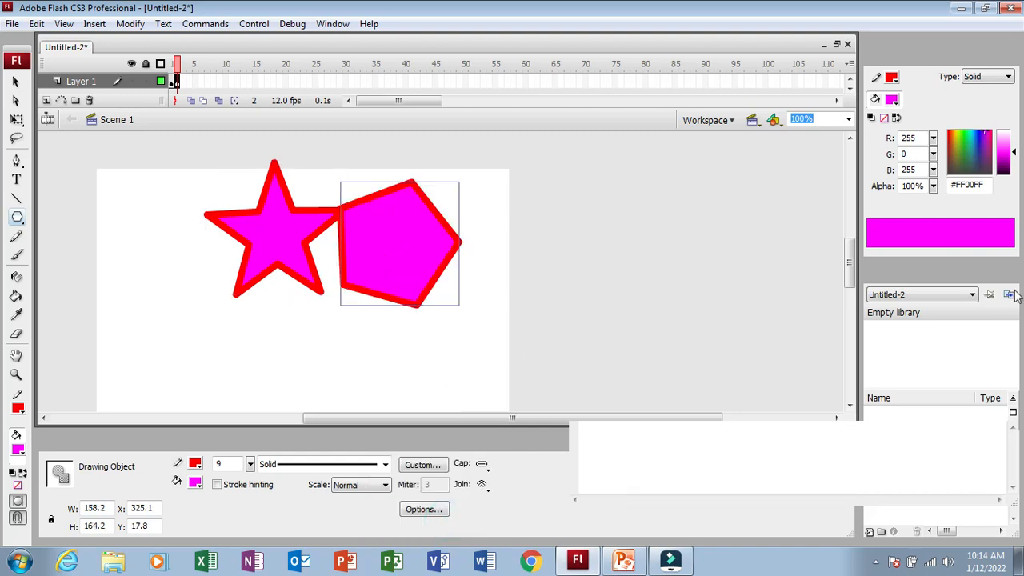
Switch to the PowerPoint presentation and show slide 13 about the Line tool.
{"action": "left_click", "coordinate": [627, 562]}
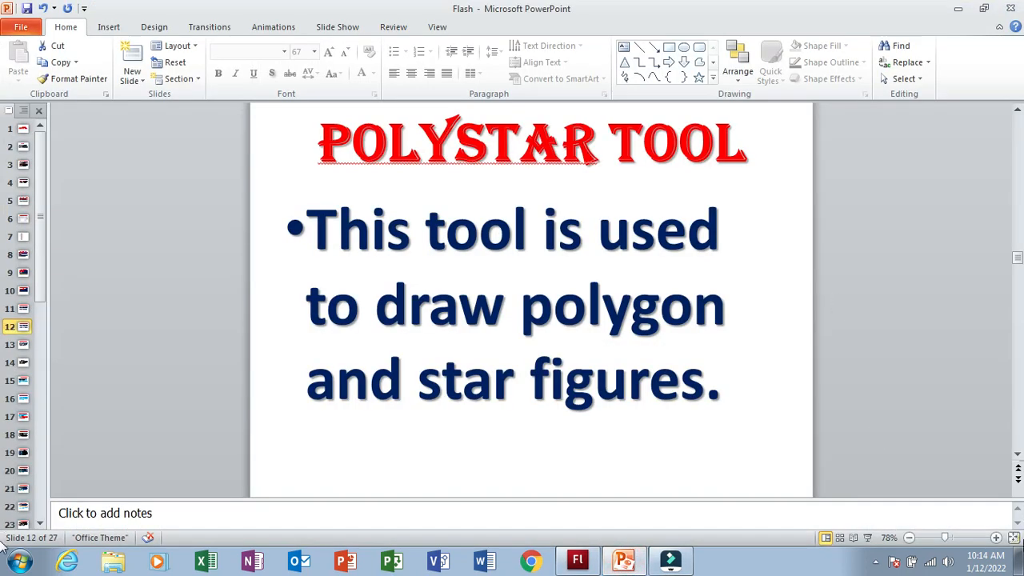
{"action": "left_click", "coordinate": [996, 537]}
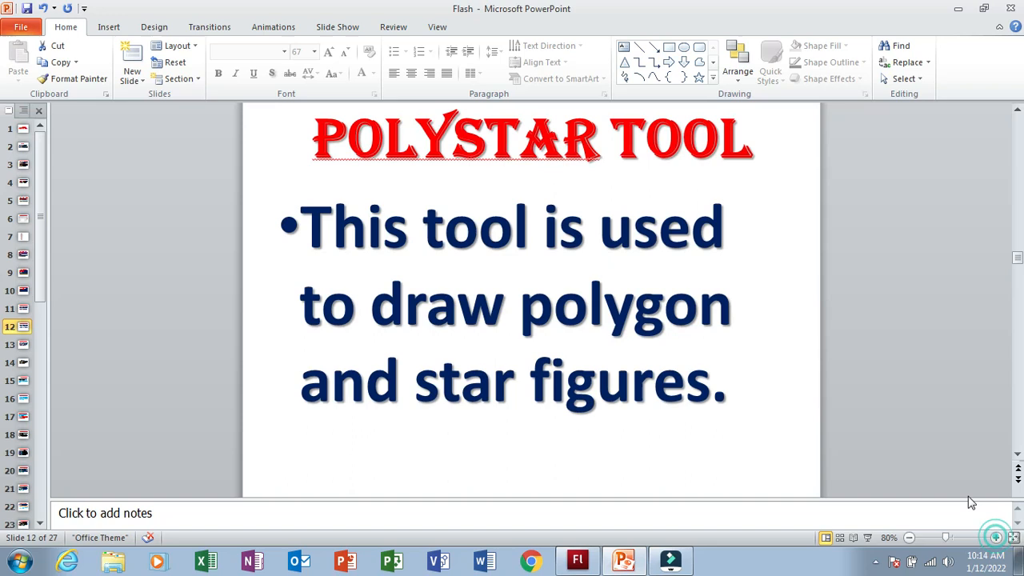
{"action": "left_click", "coordinate": [17, 337]}
{"action": "left_click", "coordinate": [17, 343]}
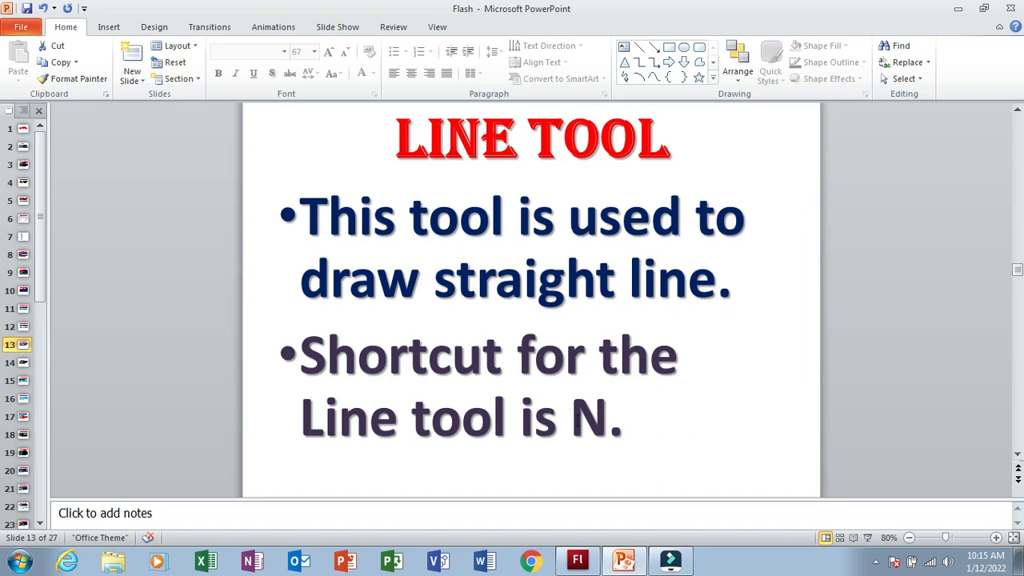
{"action": "left_click", "coordinate": [570, 417]}
Return to Flash and delete both the star and the polygon from the stage.
{"action": "left_click", "coordinate": [578, 559]}
{"action": "left_click", "coordinate": [405, 357]}
{"action": "key", "text": "ctrl+a"}
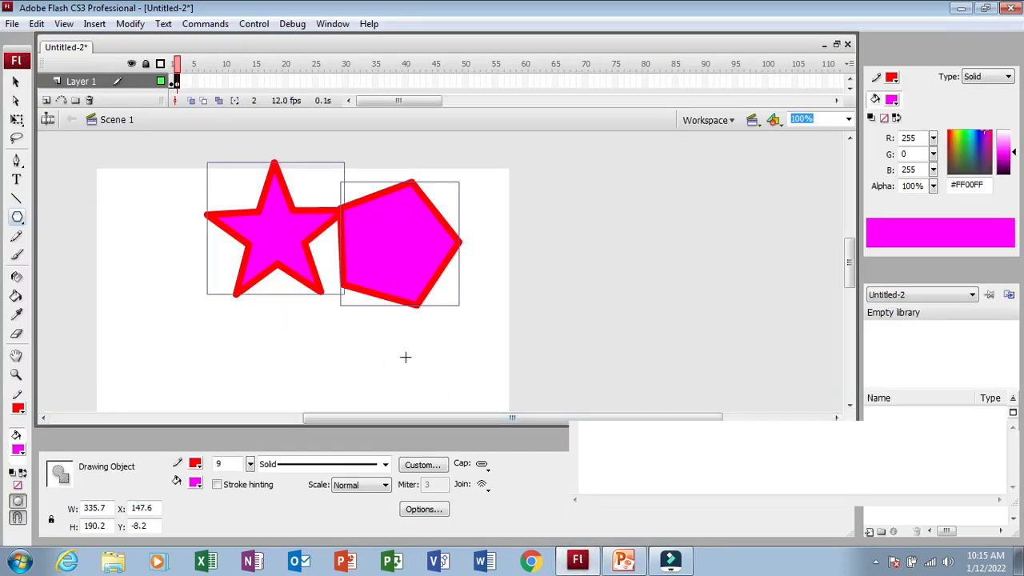
{"action": "key", "text": "Delete"}
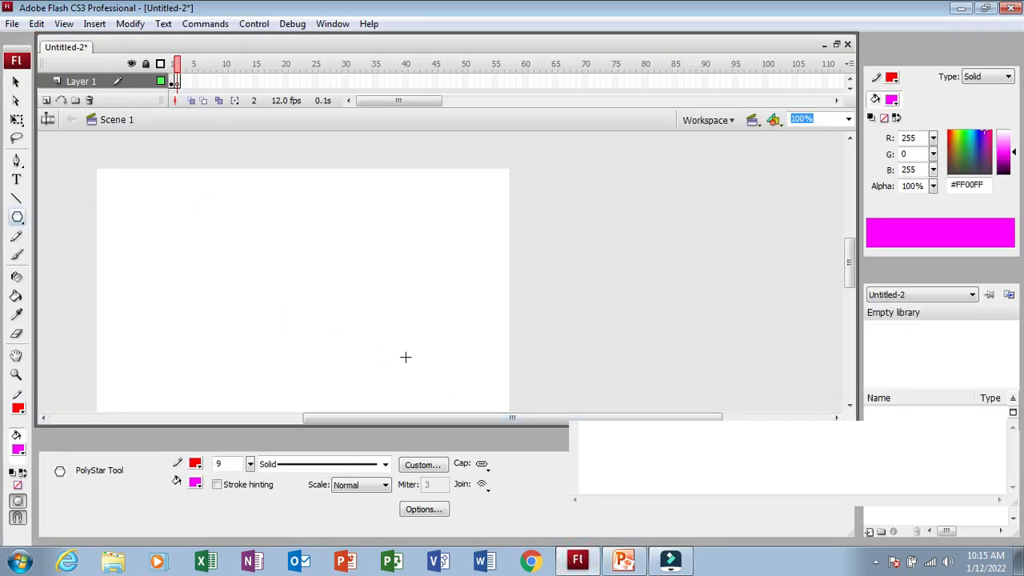
Draw a cyan diagonal line about 133 by 134 px near the middle of the stage with the Line tool.
{"action": "left_click", "coordinate": [18, 200]}
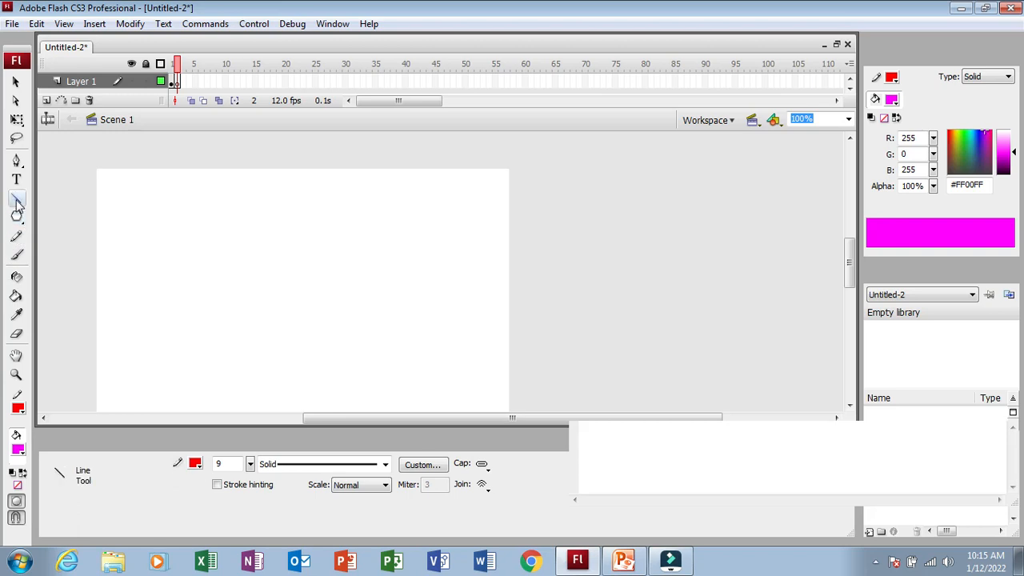
{"action": "left_click", "coordinate": [196, 467]}
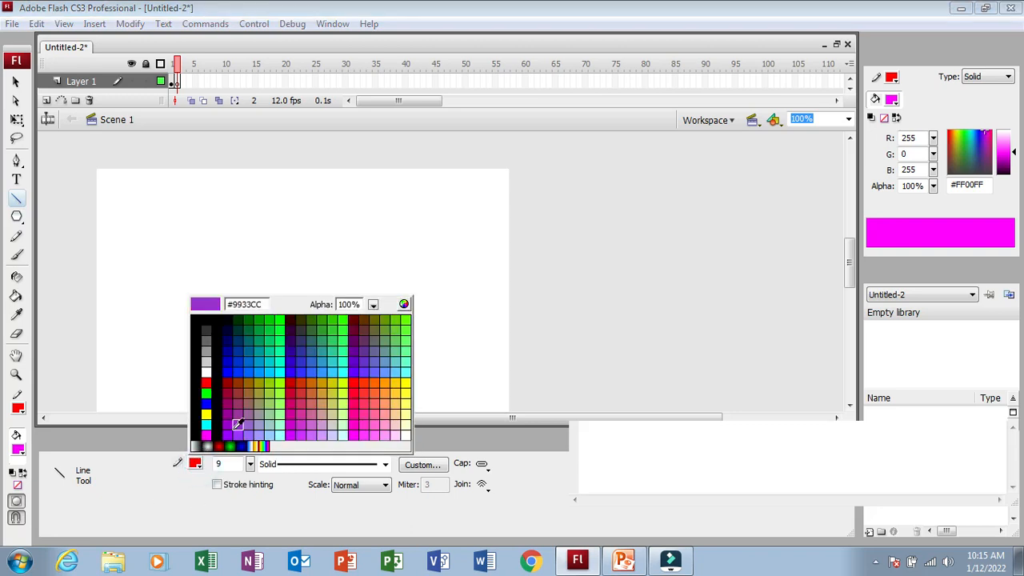
{"action": "left_click", "coordinate": [279, 372]}
{"action": "left_click_drag", "start_coordinate": [272, 245], "coordinate": [373, 346]}
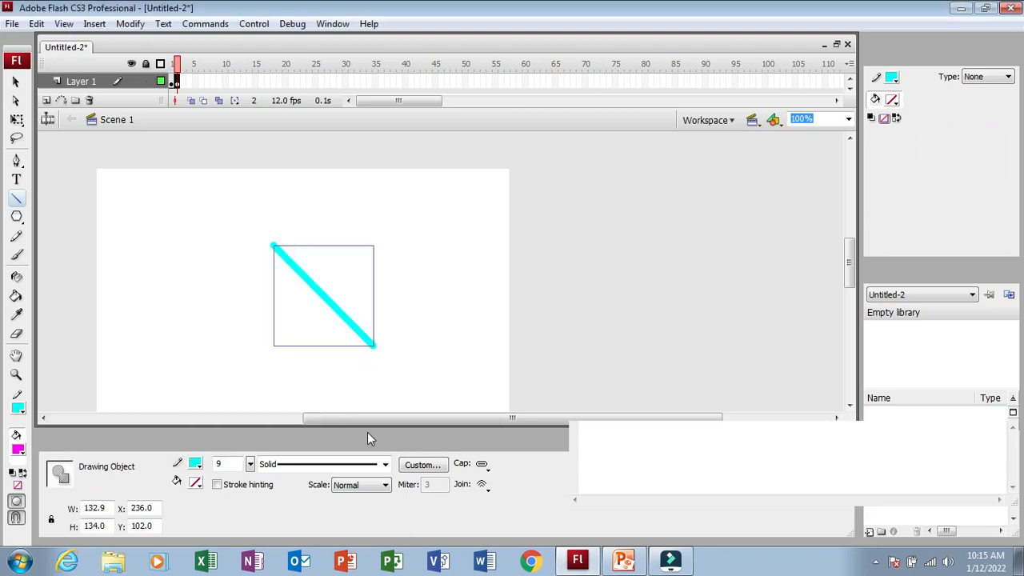
Try the dashed stroke style on the cyan line and settle on the stipple style.
{"action": "left_click", "coordinate": [350, 463]}
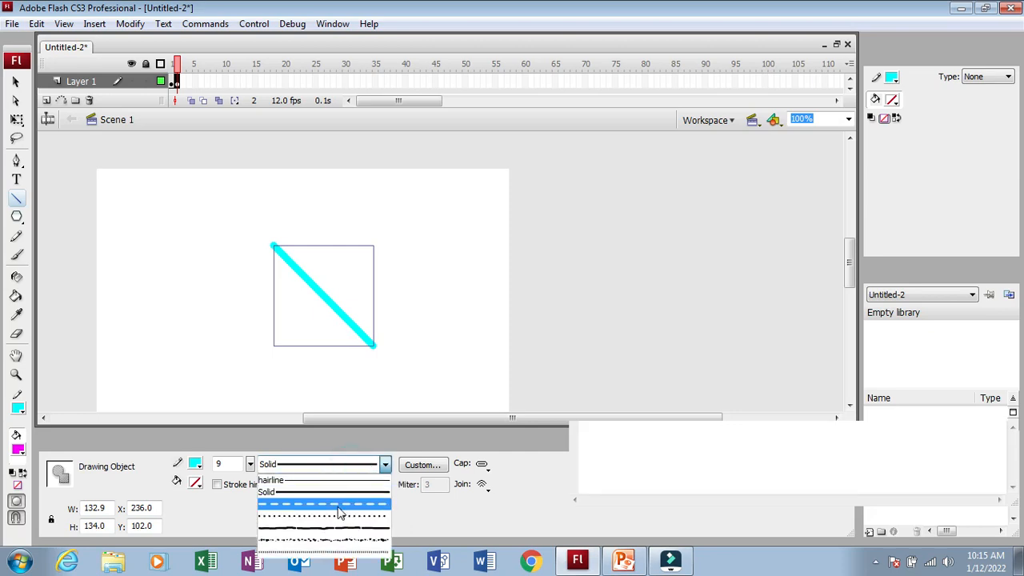
{"action": "left_click", "coordinate": [338, 509]}
{"action": "left_click", "coordinate": [338, 463]}
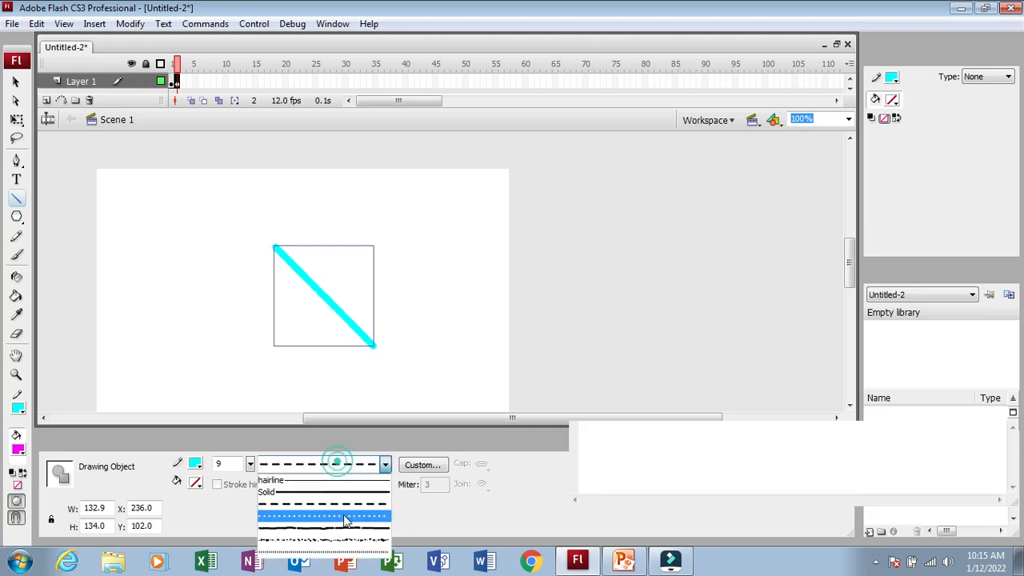
{"action": "left_click", "coordinate": [352, 542]}
Preview the Solid, Dotted, Dashed and Stipple types in the line's custom stroke style settings without applying any change.
{"action": "left_click", "coordinate": [422, 464]}
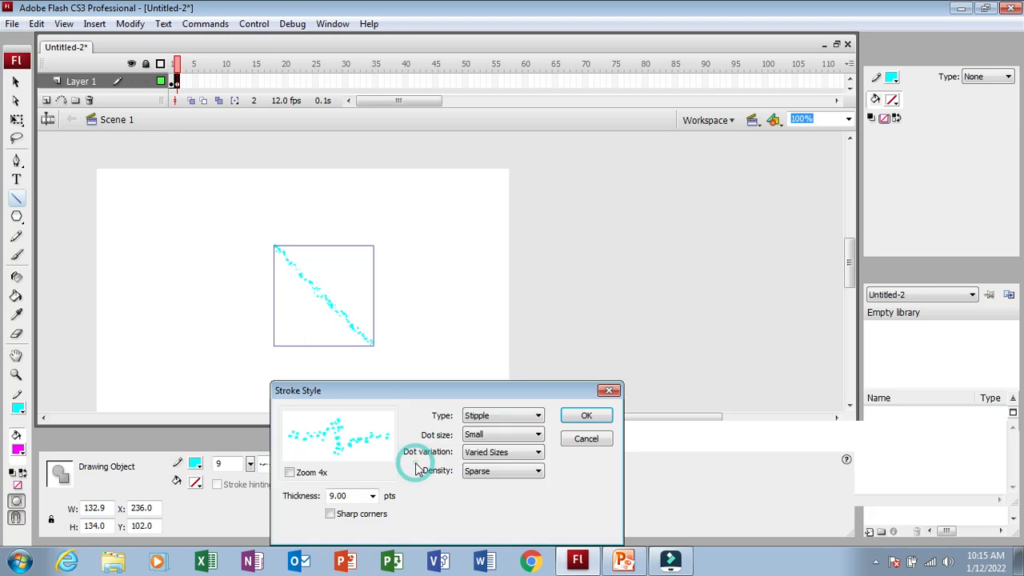
{"action": "left_click", "coordinate": [500, 415]}
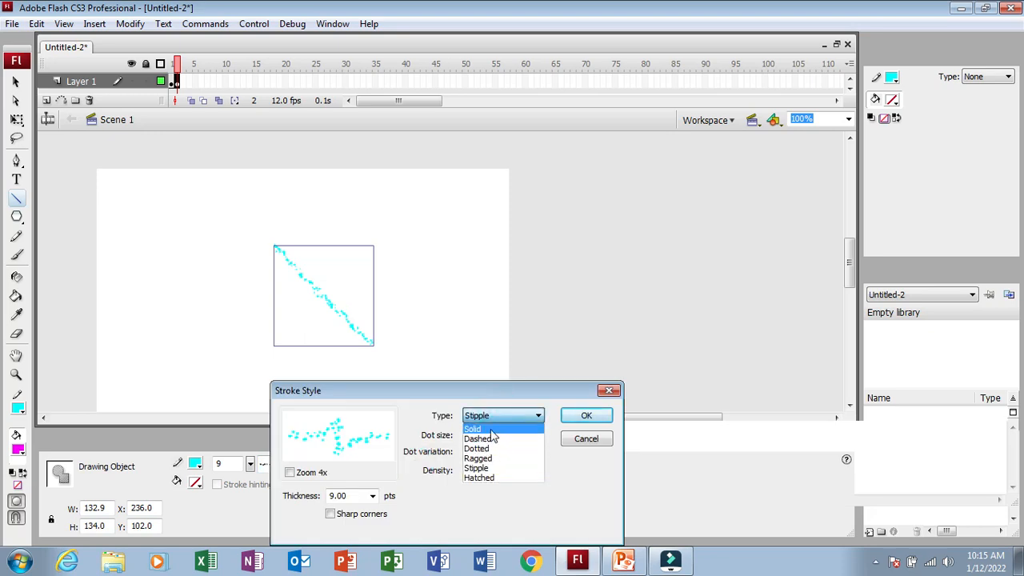
{"action": "left_click", "coordinate": [491, 428]}
{"action": "left_click", "coordinate": [491, 415]}
{"action": "left_click", "coordinate": [489, 442]}
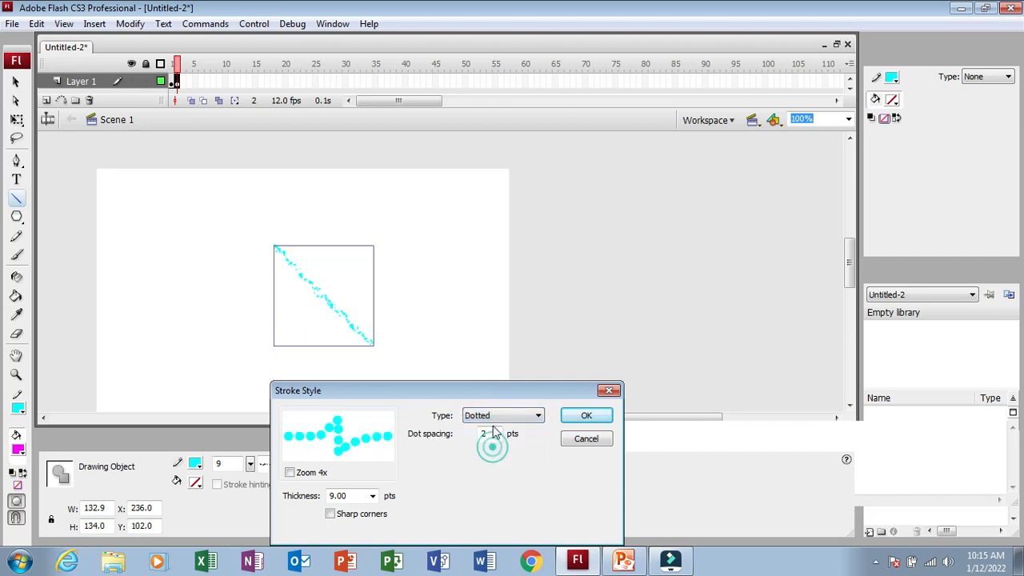
{"action": "left_click", "coordinate": [494, 420]}
{"action": "left_click", "coordinate": [488, 434]}
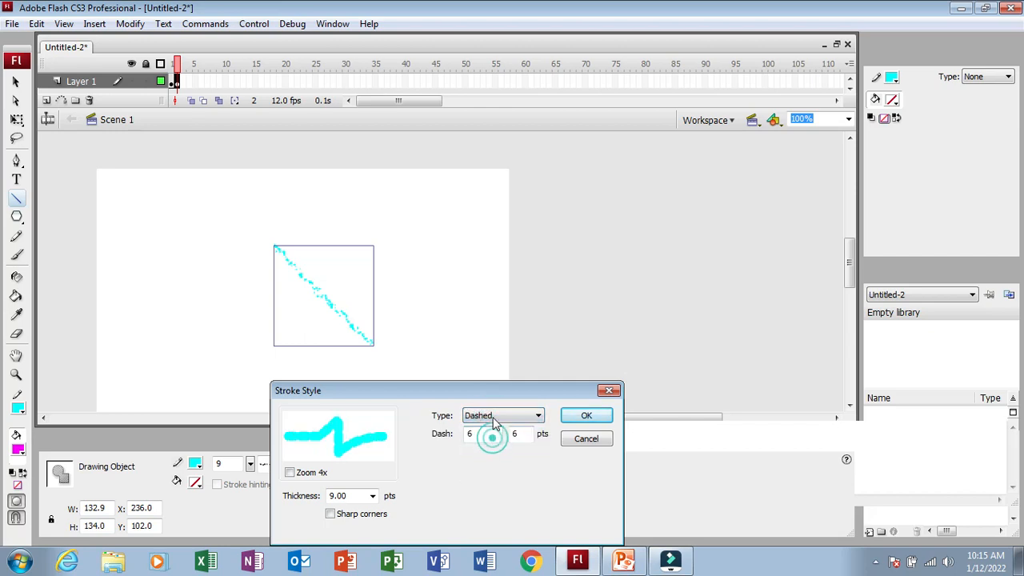
{"action": "left_click", "coordinate": [492, 415]}
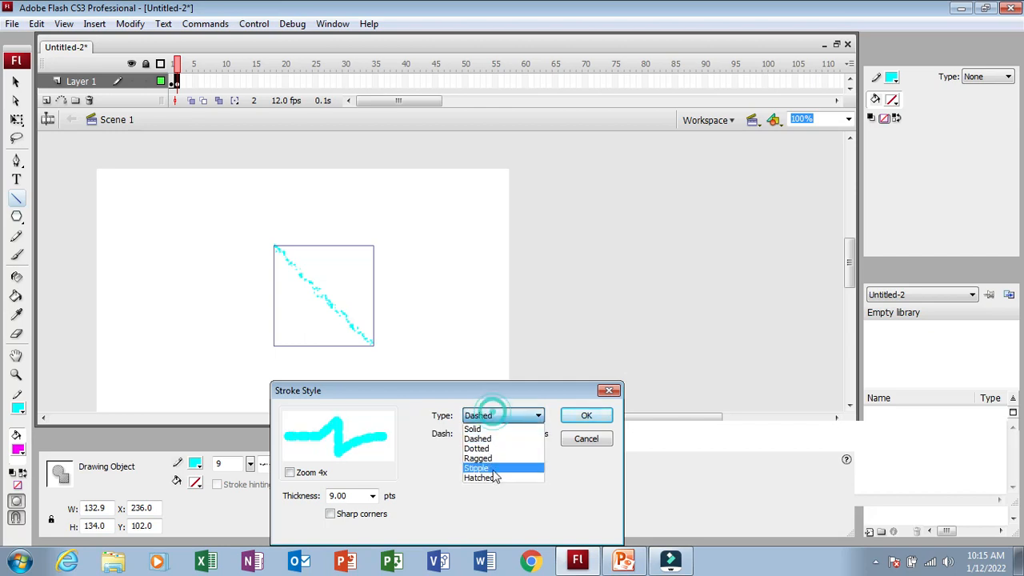
{"action": "left_click", "coordinate": [492, 470]}
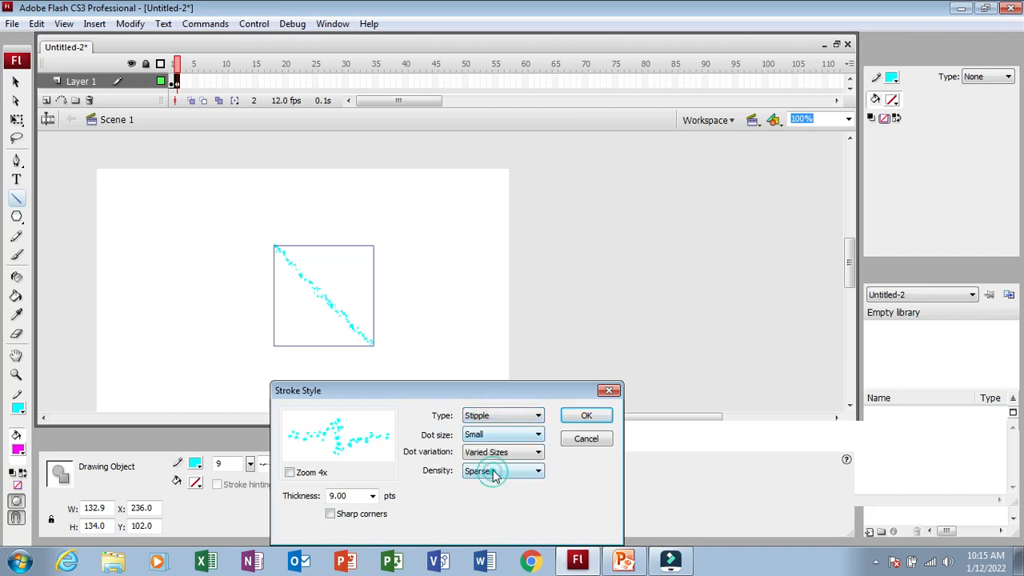
{"action": "left_click", "coordinate": [586, 441]}
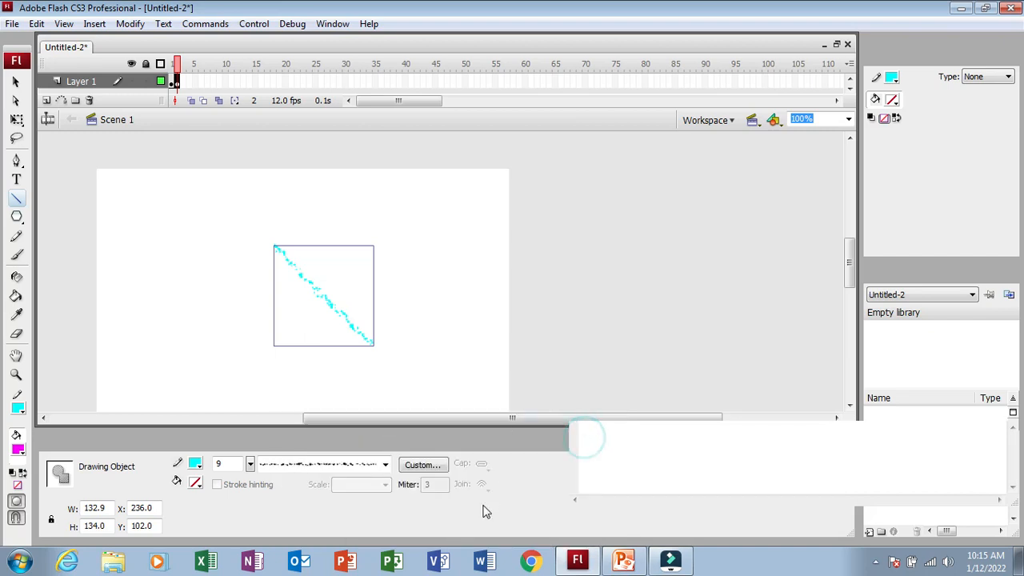
Switch to the PowerPoint presentation and show the notes on slide 14 about constraining lines.
{"action": "left_click", "coordinate": [623, 562]}
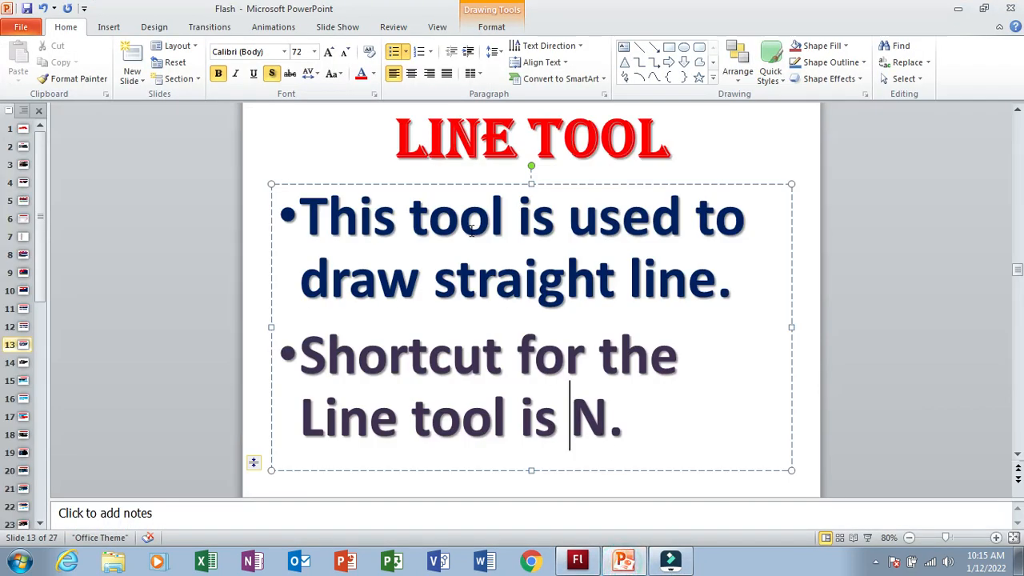
{"action": "left_click", "coordinate": [24, 366]}
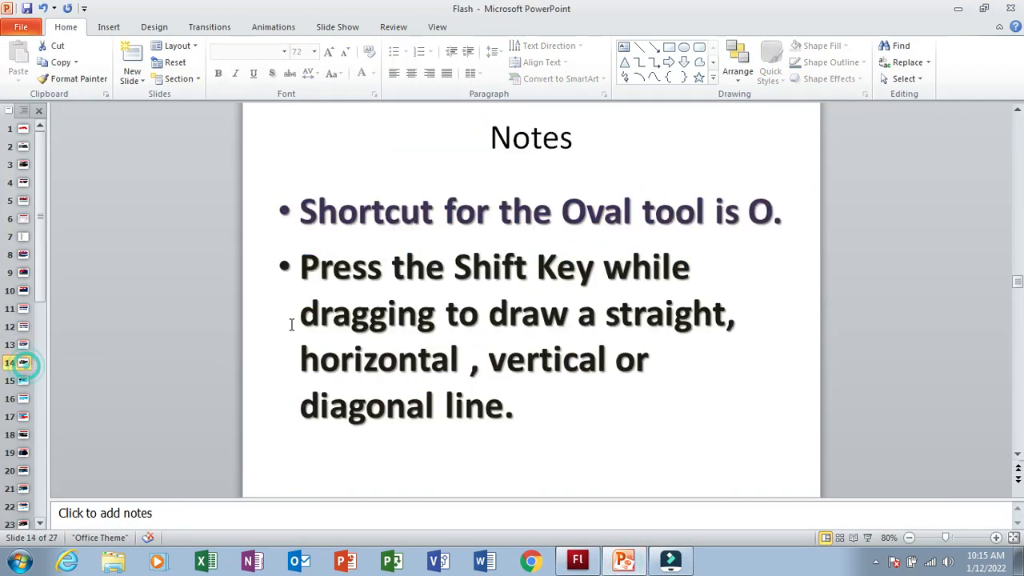